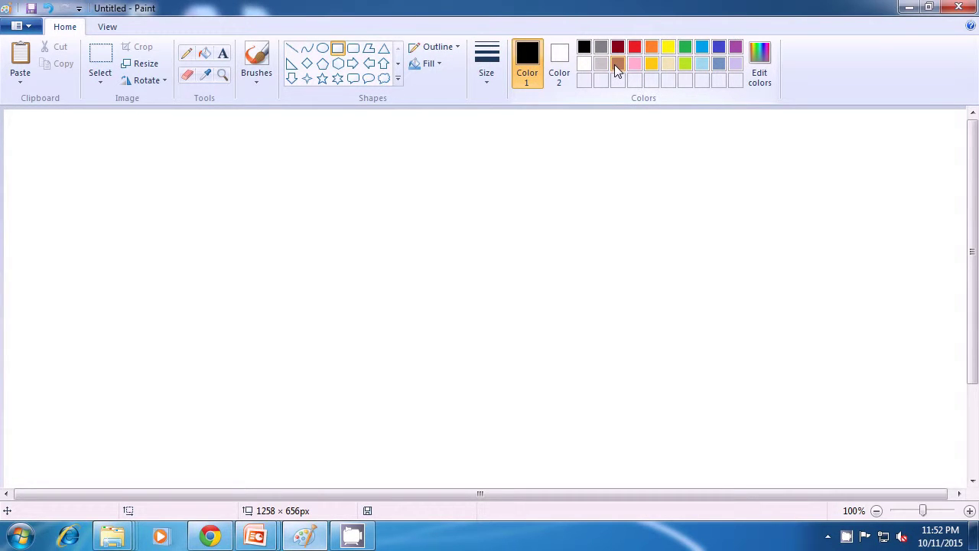
# Draw a large rectangle in the middle of the canvas with brown as both outline and solid fill color
pyautogui.click(617, 64)
pyautogui.click(561, 61)
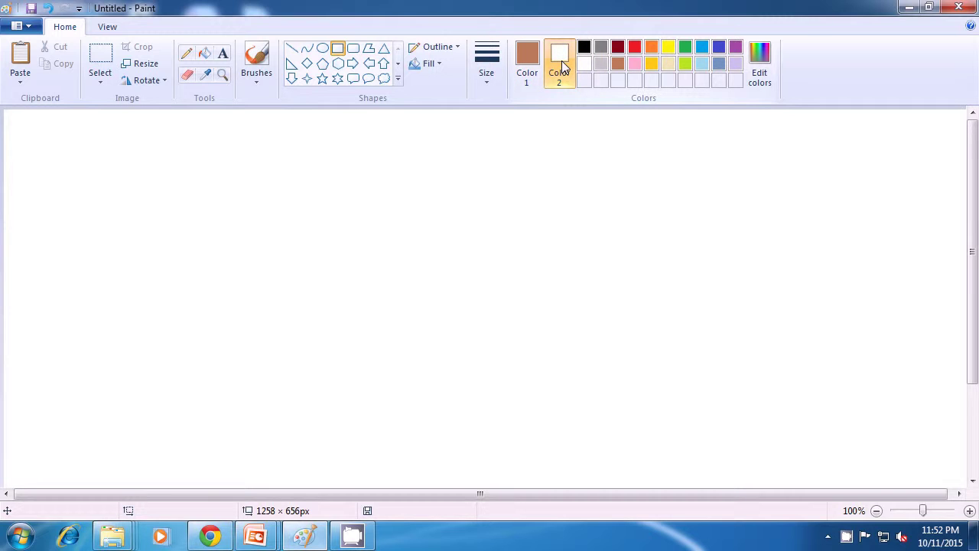
pyautogui.click(613, 63)
pyautogui.click(442, 64)
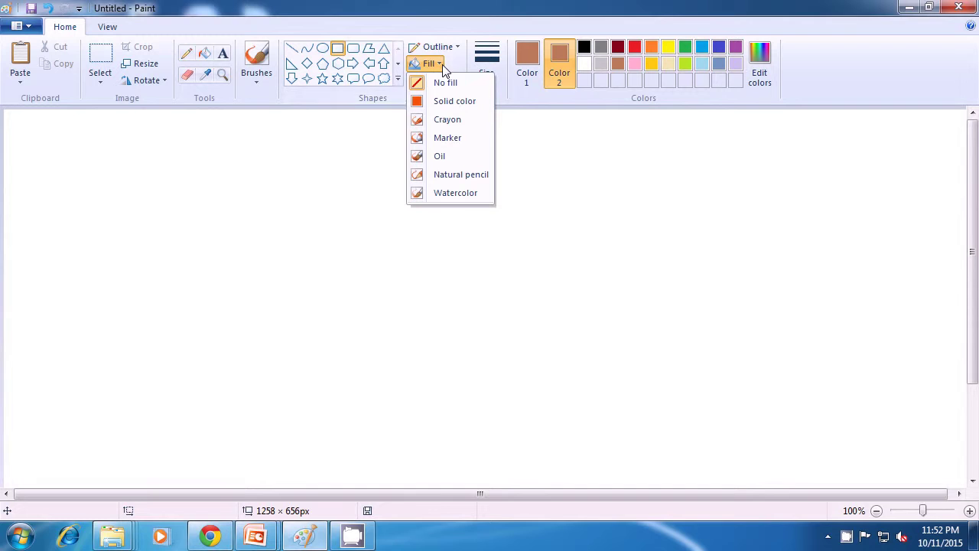
pyautogui.click(447, 104)
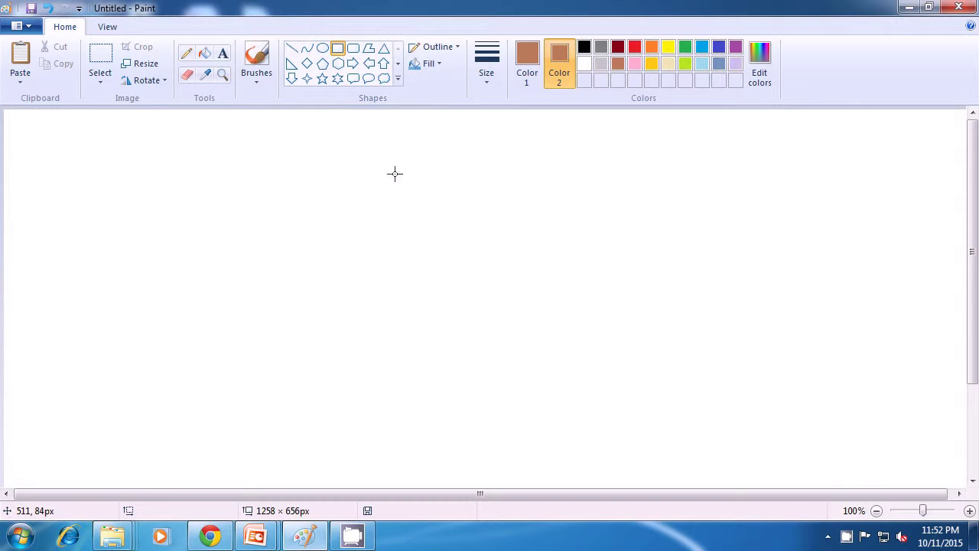
pyautogui.moveTo(394, 174); pyautogui.dragTo(616, 365)
pyautogui.click(710, 358)
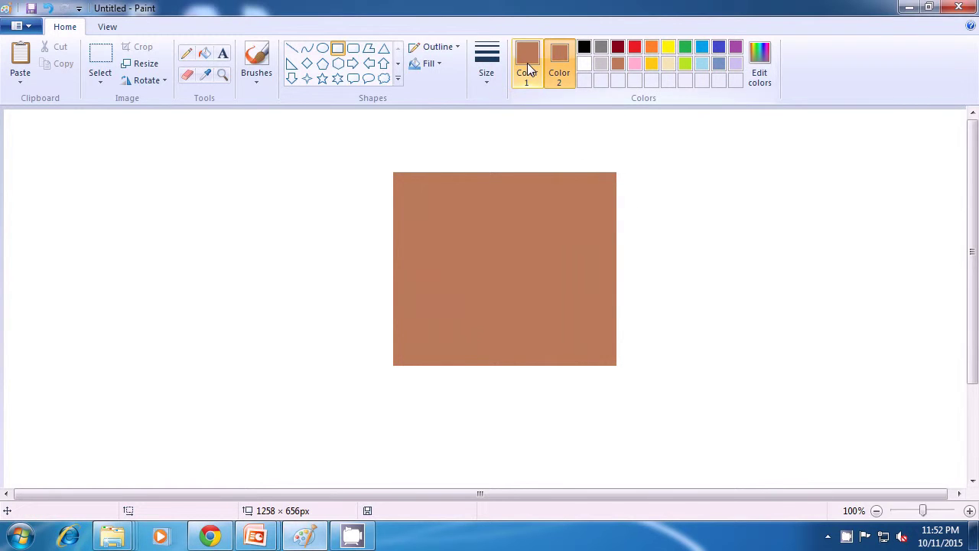
# Draw two solid black rectangles as eyes in the upper half of the brown face, each about 36 × 51 px
pyautogui.click(528, 69)
pyautogui.click(585, 48)
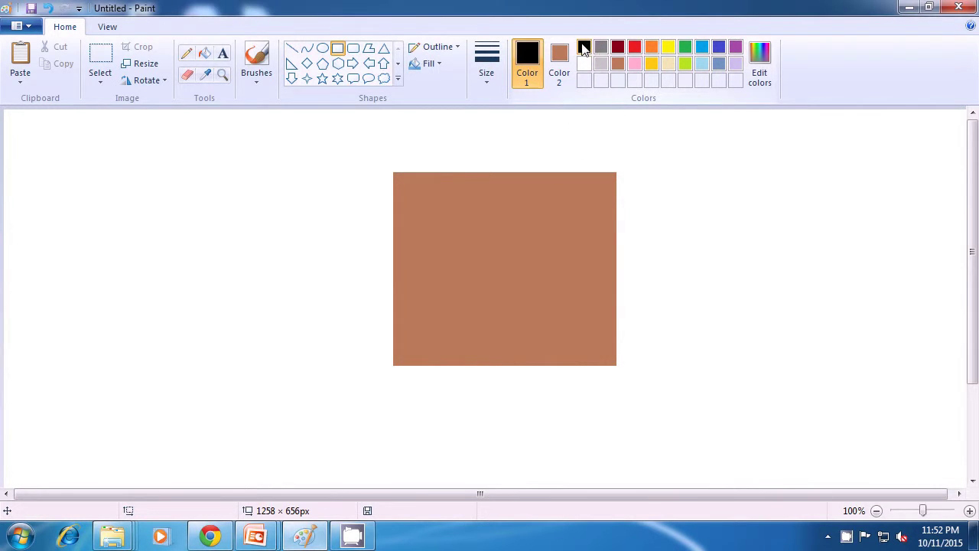
pyautogui.click(559, 67)
pyautogui.click(584, 49)
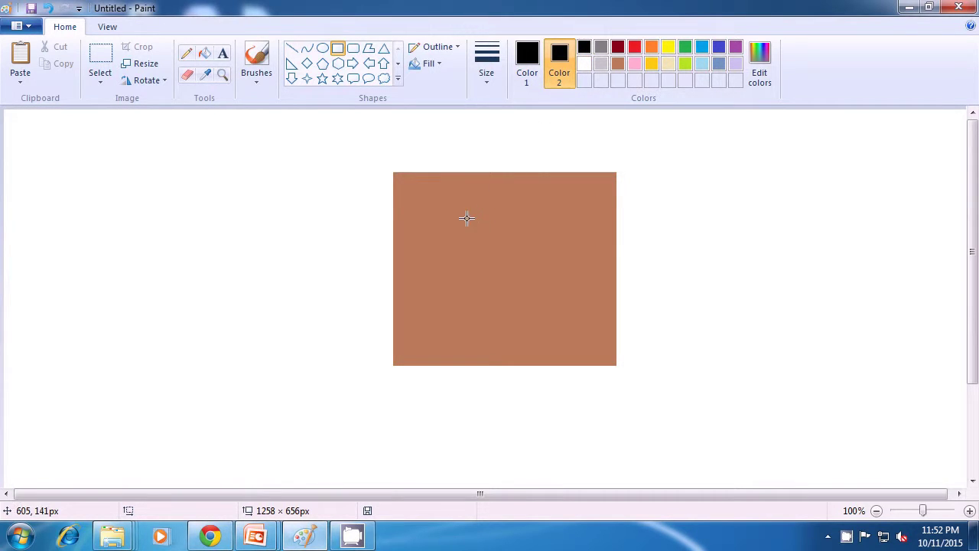
pyautogui.moveTo(431, 222); pyautogui.dragTo(458, 261)
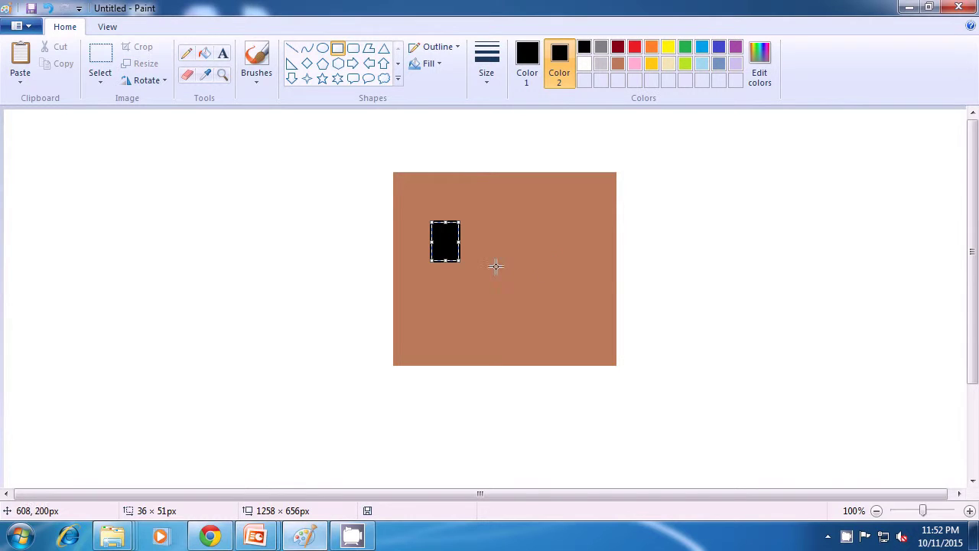
pyautogui.click(646, 266)
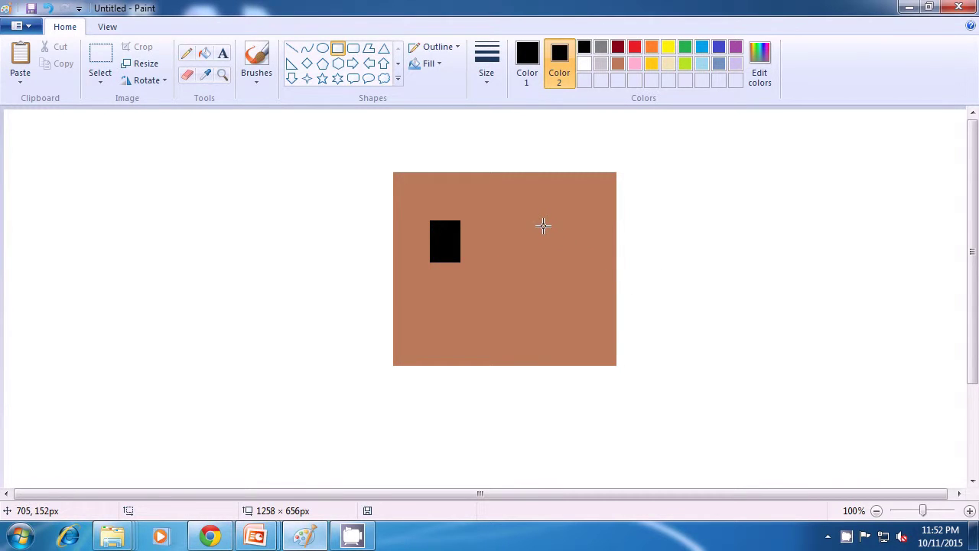
pyautogui.moveTo(539, 220); pyautogui.dragTo(564, 259)
pyautogui.click(691, 266)
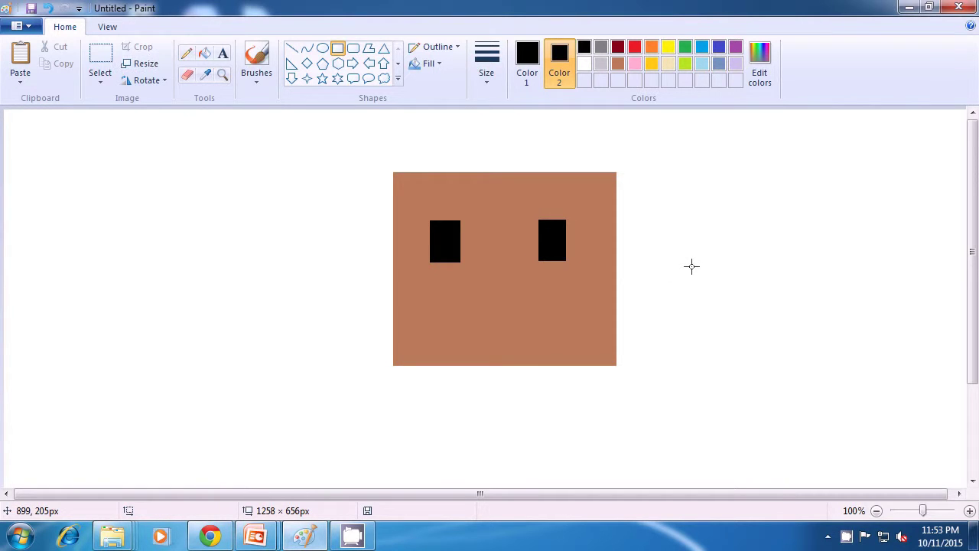
# Draw a thin, wide dark red filled rectangle as a mouth, centered below the eyes
pyautogui.click(559, 66)
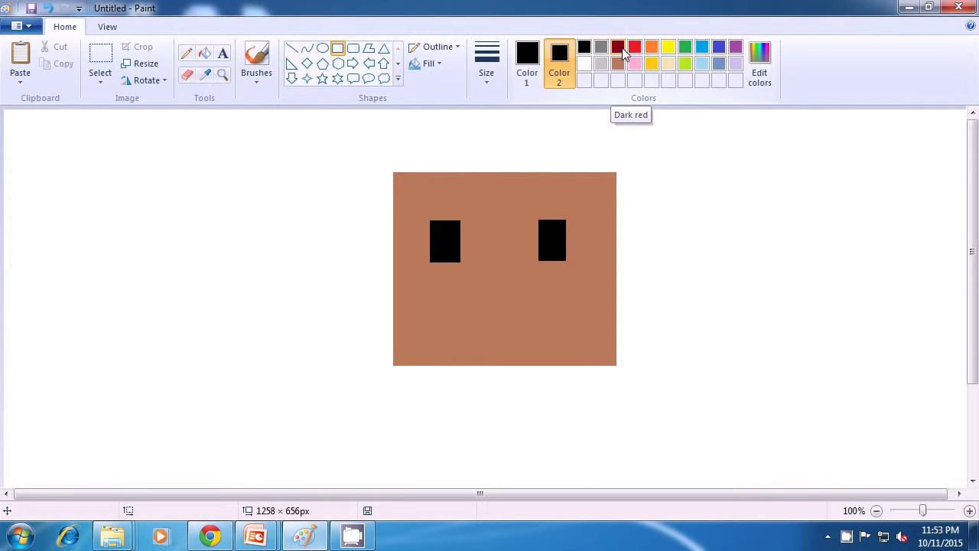
pyautogui.click(621, 51)
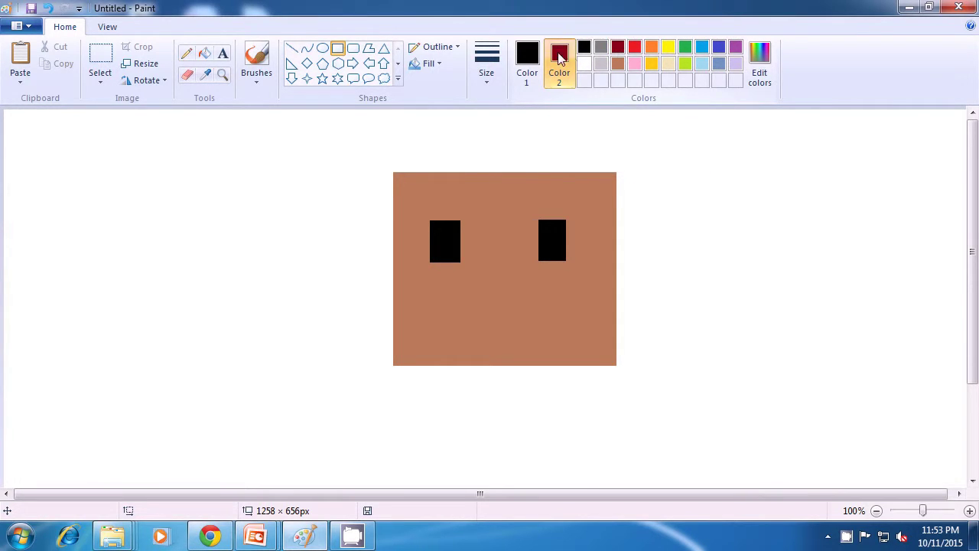
pyautogui.click(531, 55)
pyautogui.click(617, 49)
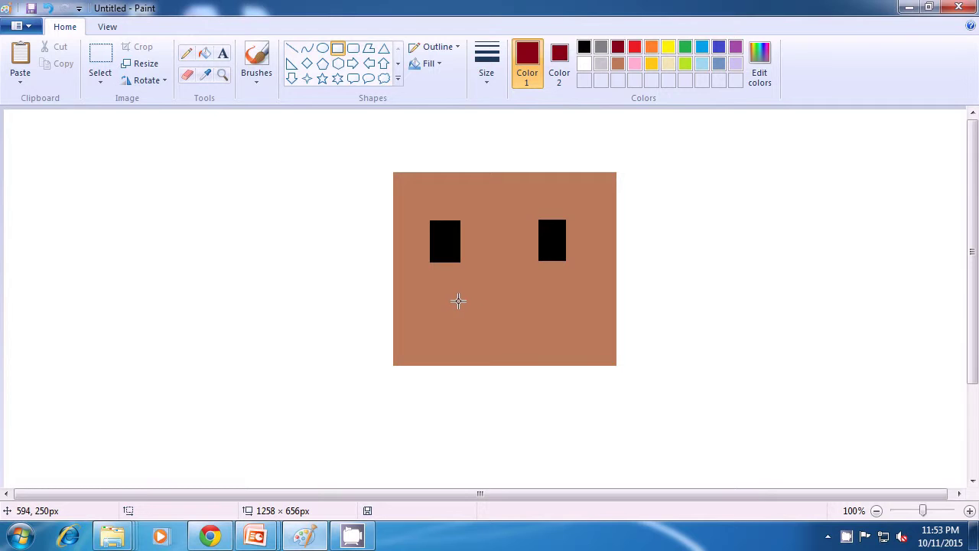
pyautogui.moveTo(466, 299); pyautogui.dragTo(540, 312)
pyautogui.click(668, 304)
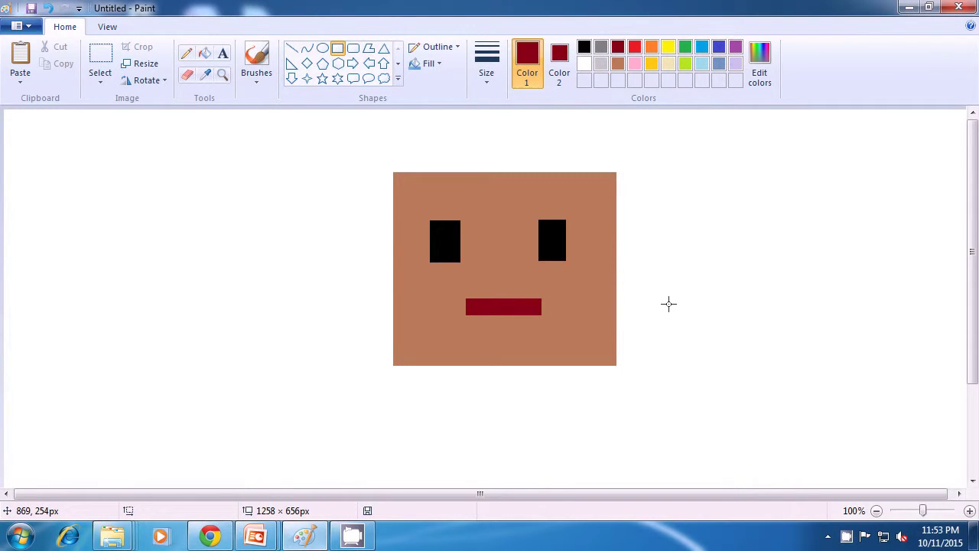
# Draw a short, slanted black line as an eyebrow above each eye, with Color 2 set to white
pyautogui.click(291, 50)
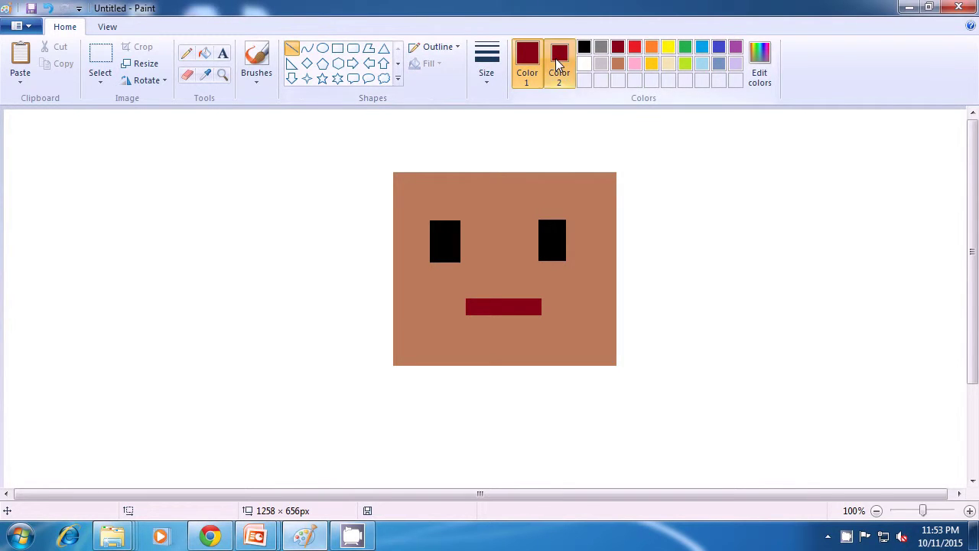
pyautogui.click(558, 65)
pyautogui.click(584, 63)
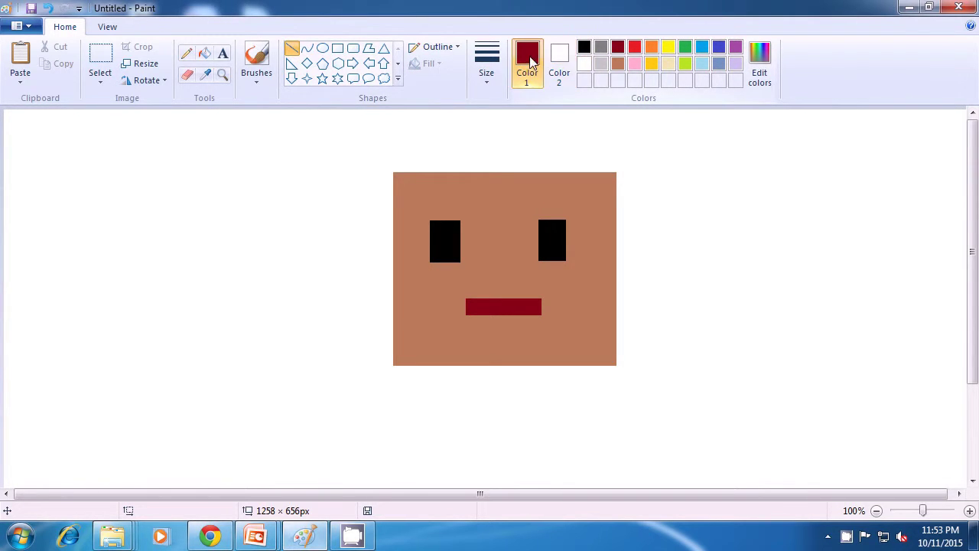
pyautogui.click(583, 48)
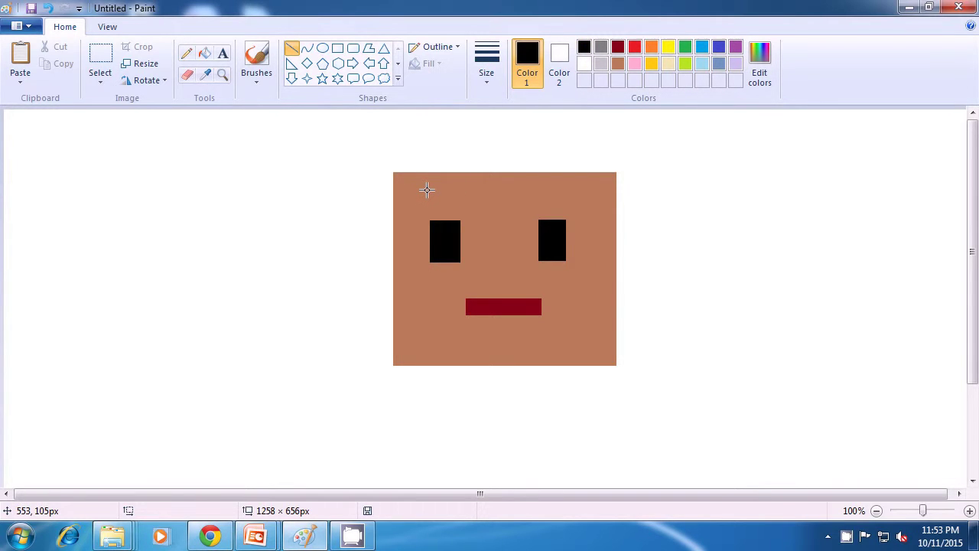
pyautogui.moveTo(427, 190); pyautogui.dragTo(409, 208)
pyautogui.moveTo(409, 208); pyautogui.dragTo(410, 207)
pyautogui.click(667, 206)
pyautogui.moveTo(566, 194); pyautogui.dragTo(576, 207)
pyautogui.click(693, 197)
pyautogui.click(847, 539)
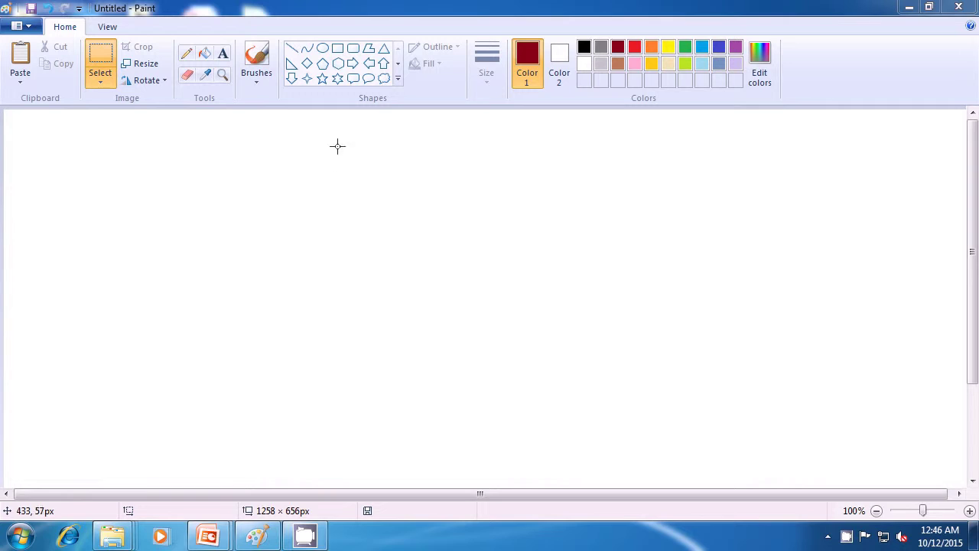
# Draw a large rectangle covering most of the visible blank canvas, with blue as both outline and solid fill color
pyautogui.click(338, 52)
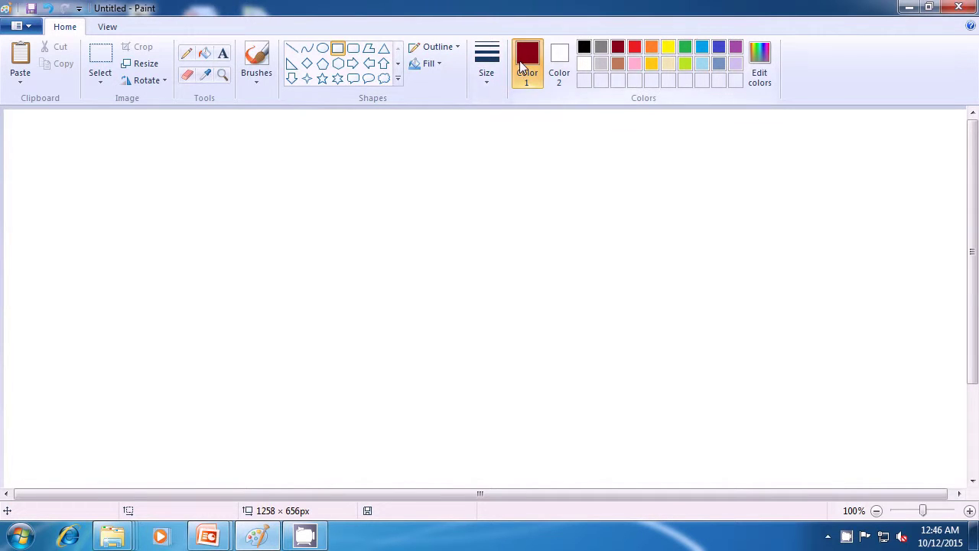
pyautogui.click(702, 48)
pyautogui.click(558, 59)
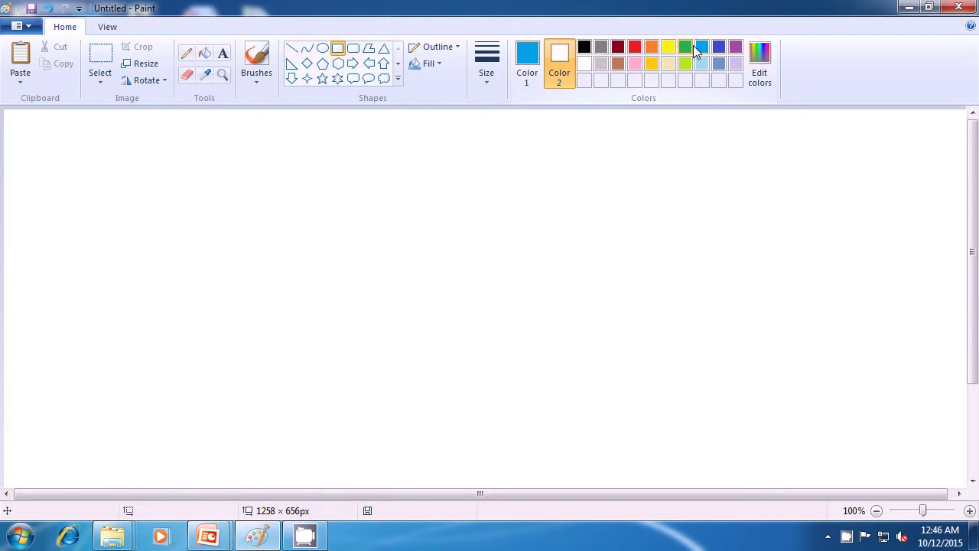
pyautogui.click(700, 51)
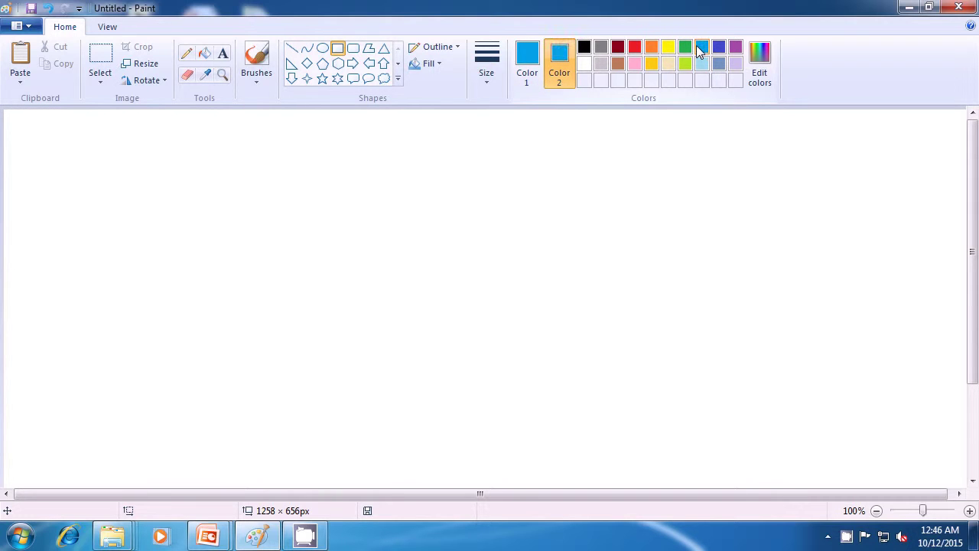
pyautogui.click(427, 64)
pyautogui.click(442, 103)
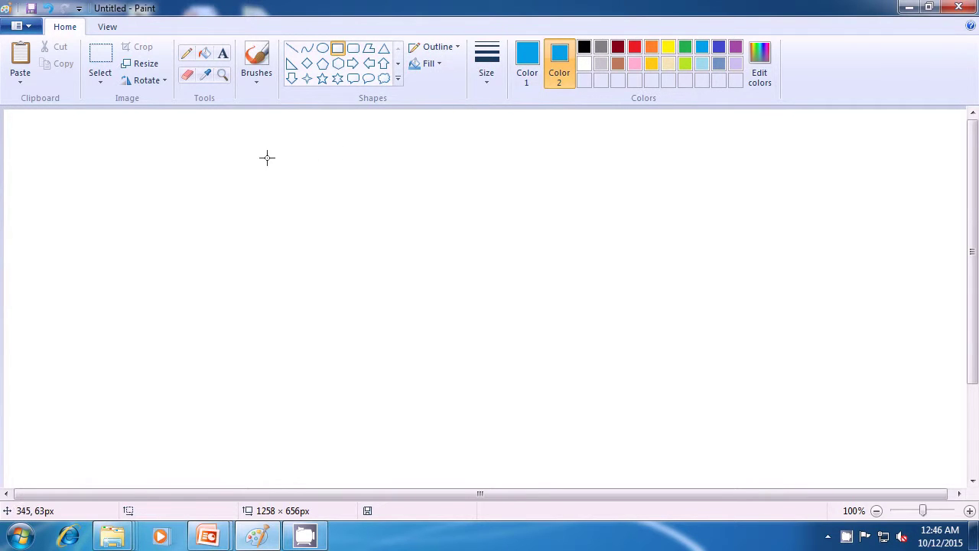
pyautogui.moveTo(267, 137)
pyautogui.mouseDown()
pyautogui.moveTo(417, 351)
pyautogui.moveTo(548, 413)
pyautogui.moveTo(645, 438)
pyautogui.moveTo(807, 456)
pyautogui.moveTo(808, 465)
pyautogui.mouseUp()
pyautogui.click(887, 406)
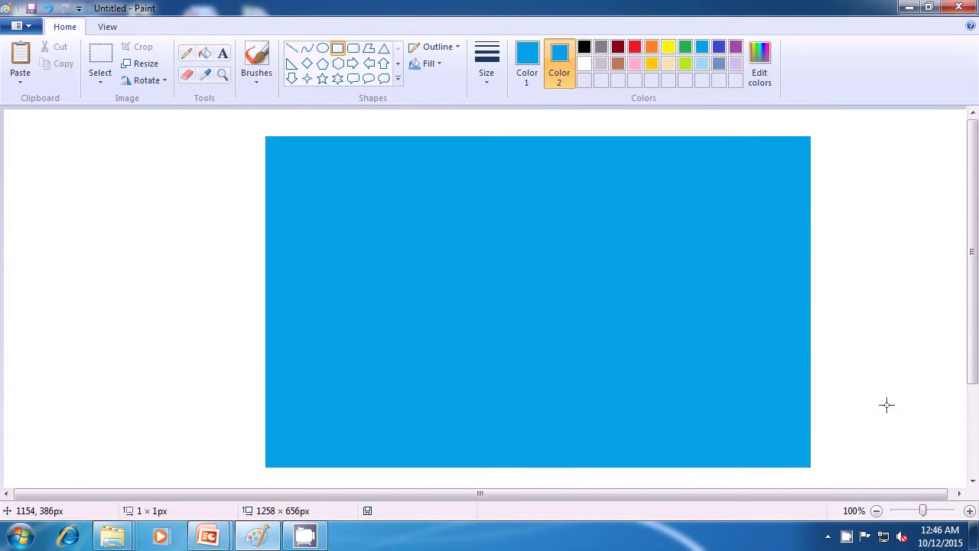
# Draw a thin solid black strip as the ground across the full width of the blue rectangle's lower edge
pyautogui.click(518, 59)
pyautogui.click(584, 48)
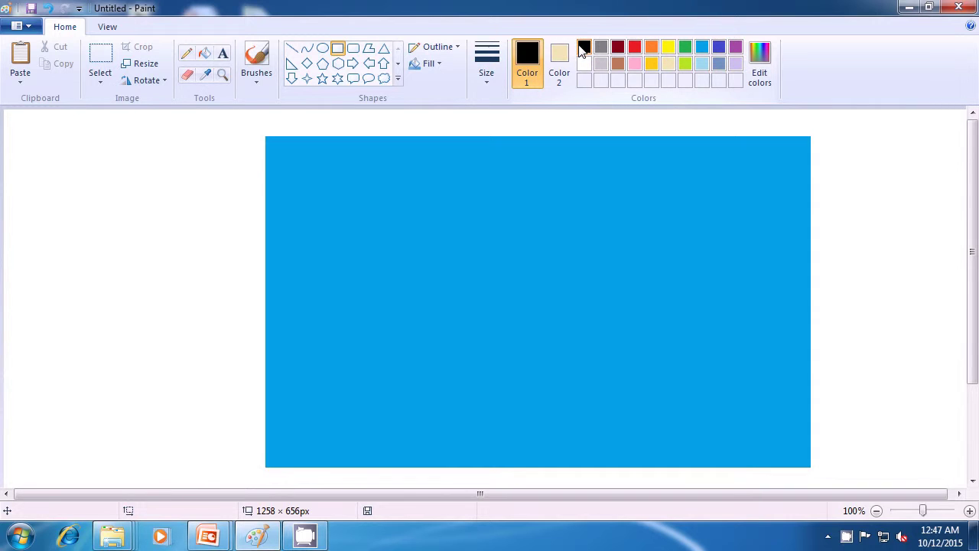
pyautogui.click(562, 58)
pyautogui.click(584, 47)
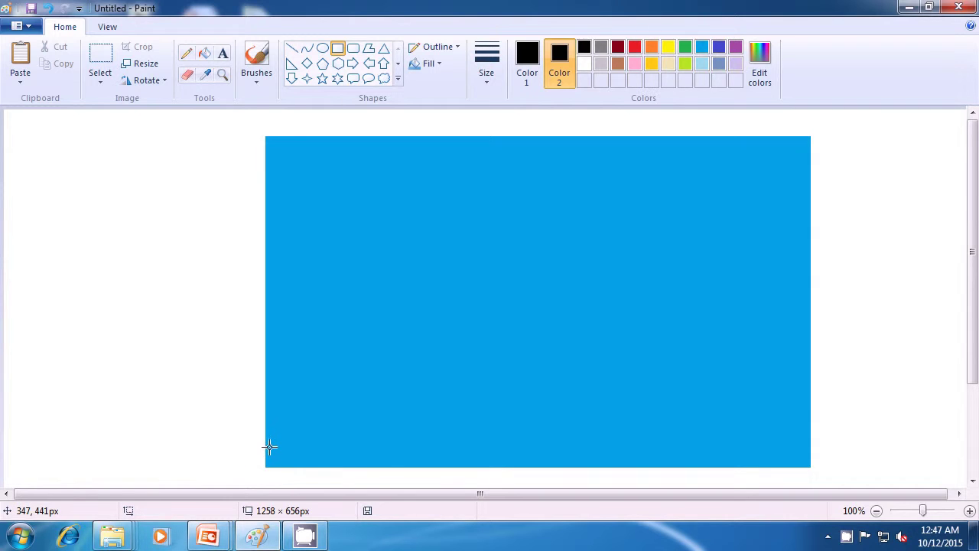
pyautogui.moveTo(267, 446)
pyautogui.mouseDown()
pyautogui.moveTo(321, 464)
pyautogui.moveTo(808, 464)
pyautogui.mouseUp()
pyautogui.click(865, 440)
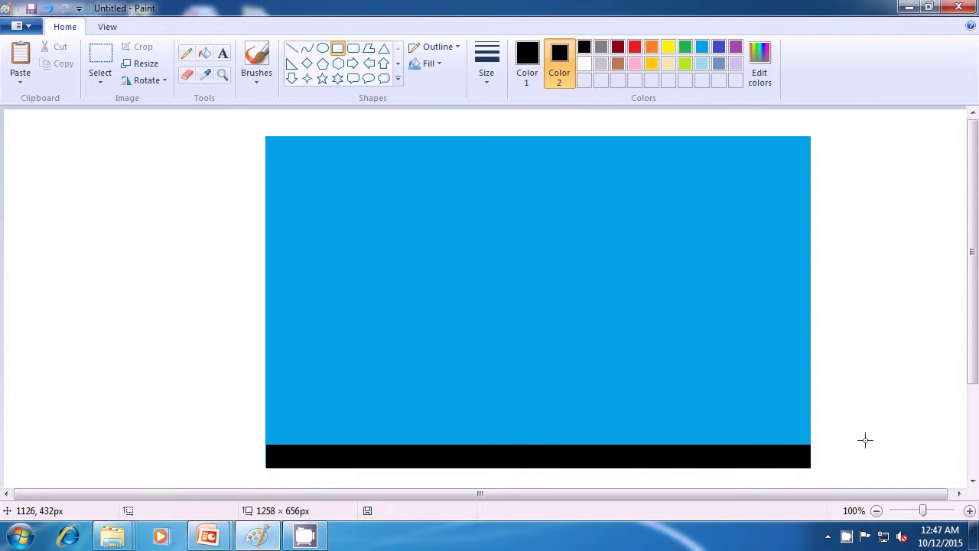